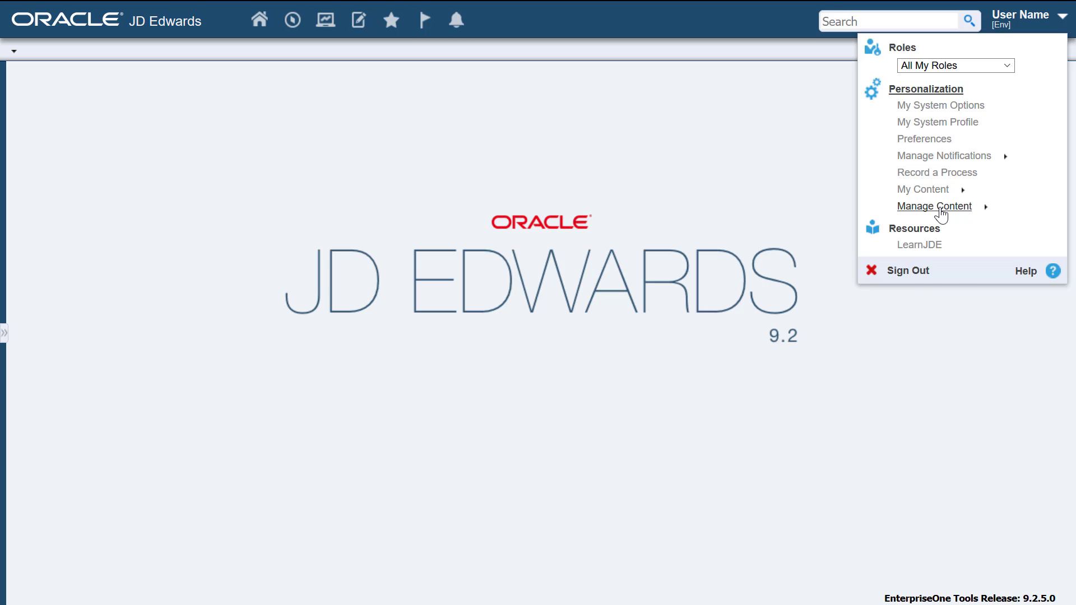
- From the personal content options, open Search Group Manager and load the Customer Orders search group
{"action": "left_click", "coordinate": [924, 207]}
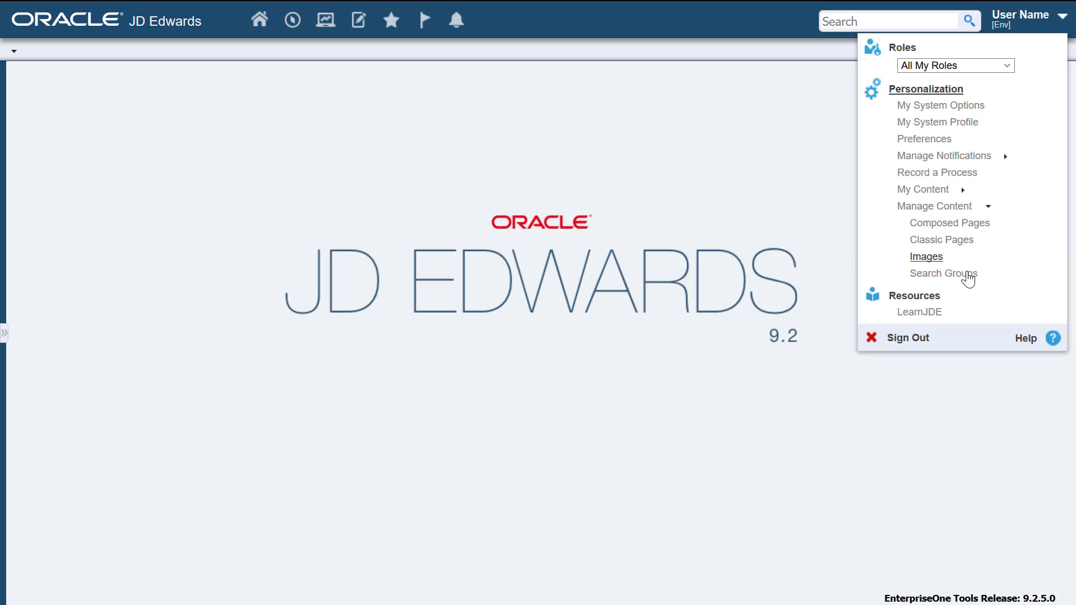
{"action": "left_click", "coordinate": [944, 274]}
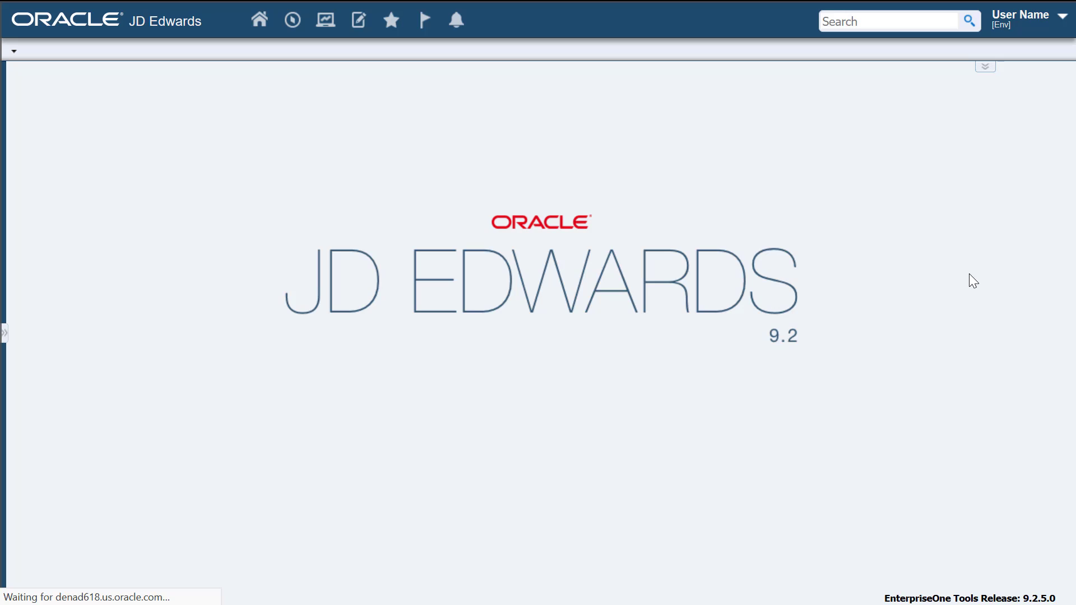
{"action": "left_click", "coordinate": [761, 22]}
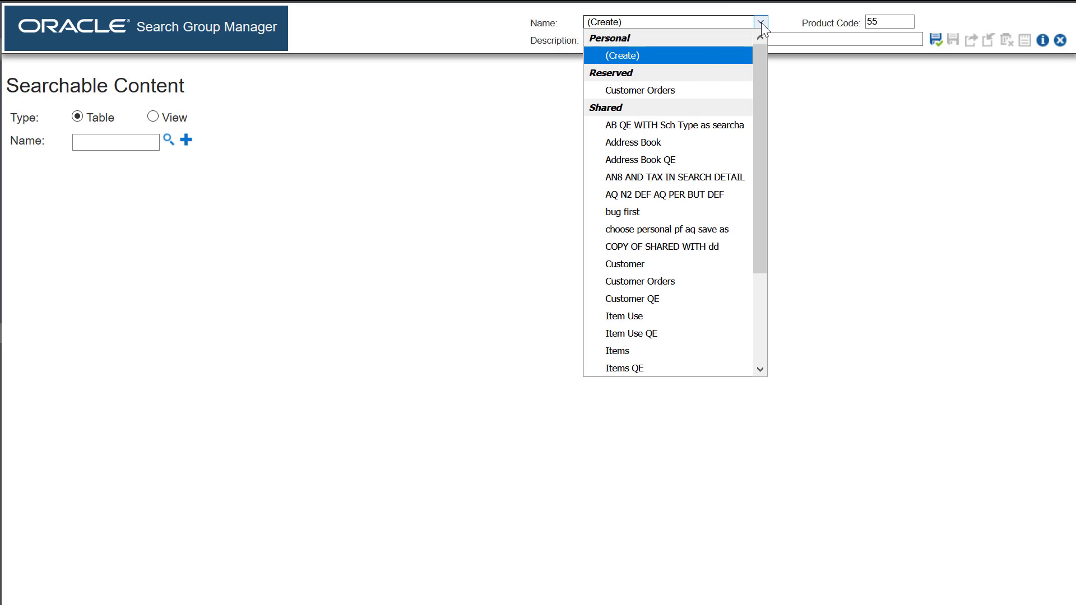
{"action": "left_click", "coordinate": [691, 88]}
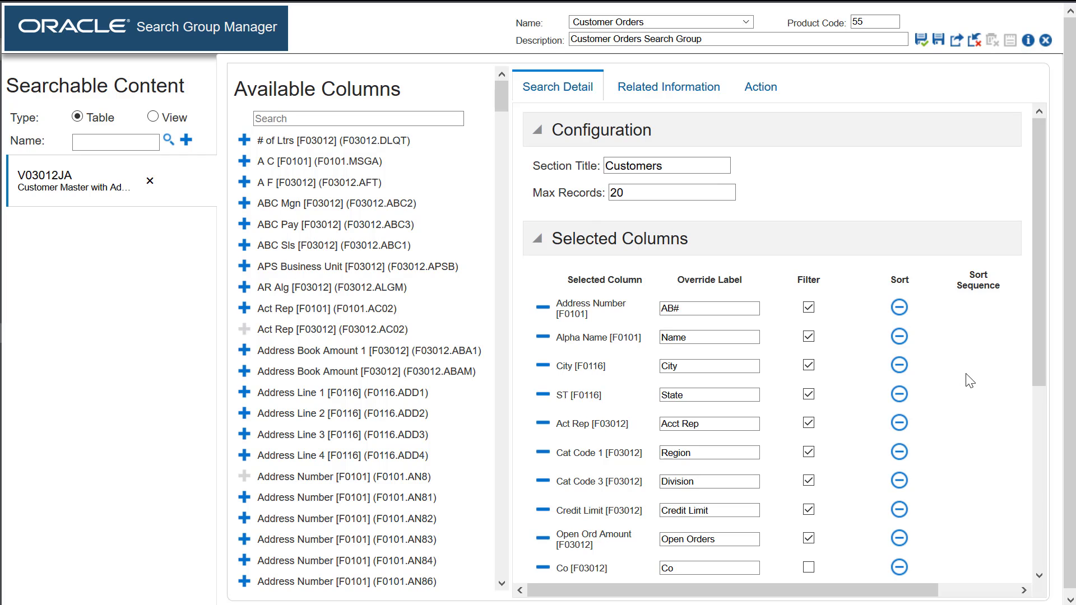
- Add an additional filter on Date Acct Opened using the on-or-before (<=) operator
{"action": "scroll", "coordinate": [964, 379], "scroll_direction": "down", "scroll_amount": 5}
{"action": "left_click", "coordinate": [543, 560]}
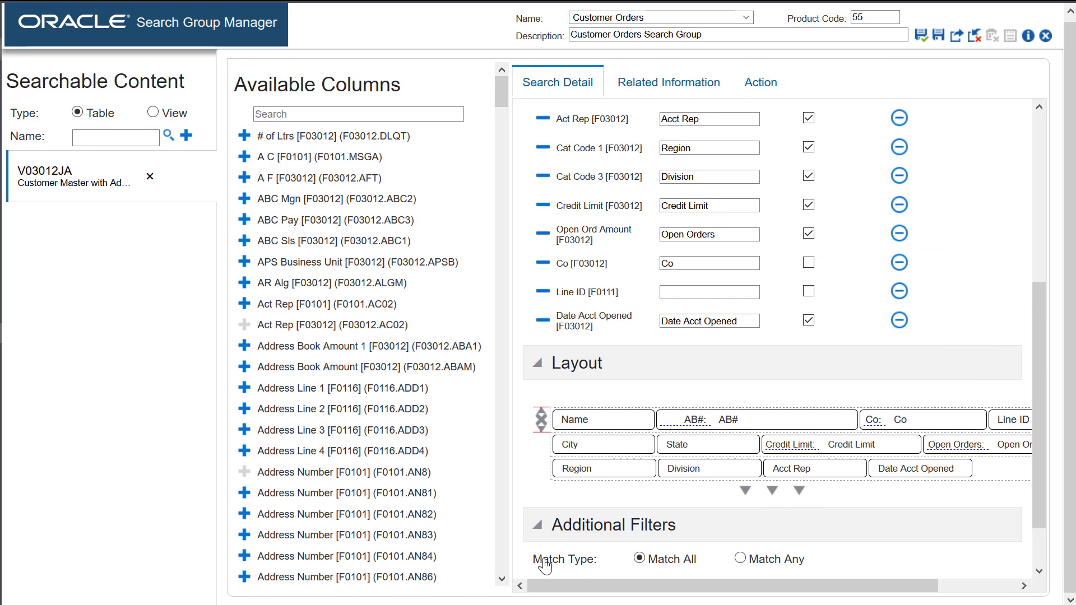
{"action": "scroll", "coordinate": [637, 542], "scroll_direction": "down", "scroll_amount": 2}
{"action": "left_click", "coordinate": [637, 543]}
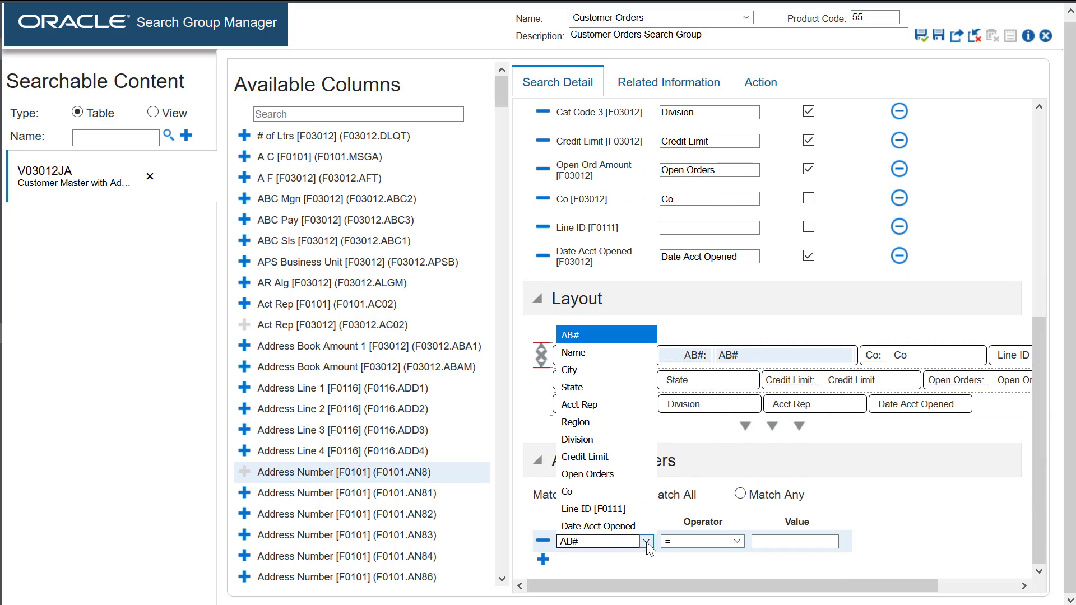
{"action": "left_click", "coordinate": [583, 523]}
{"action": "left_click", "coordinate": [731, 543]}
{"action": "left_click", "coordinate": [698, 465]}
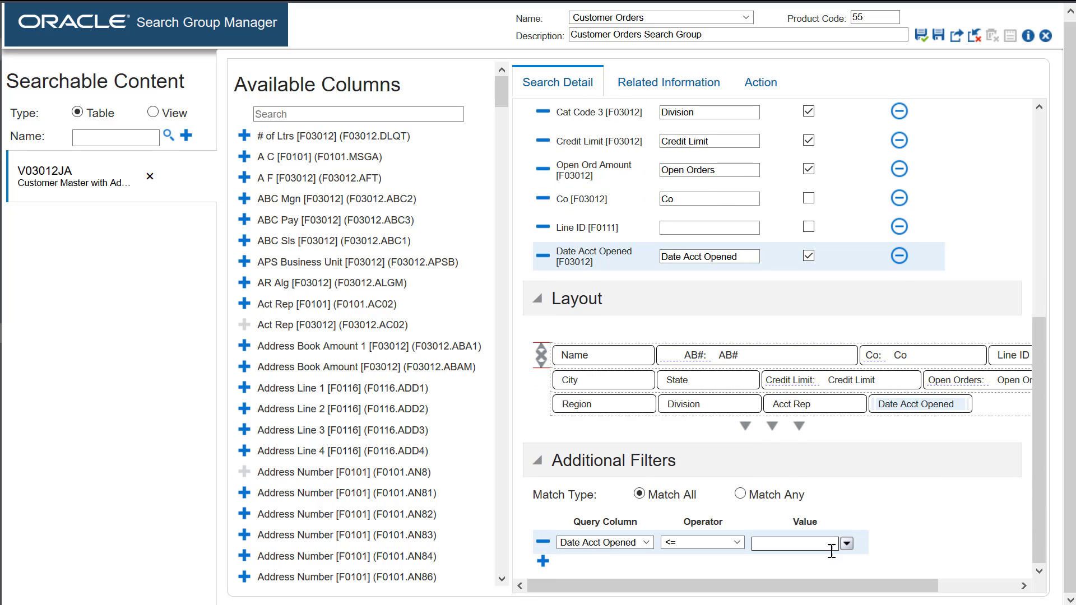
- Set the filter value to Today minus 6 months, then search Related Information for 'address'
{"action": "left_click", "coordinate": [846, 544]}
{"action": "left_click", "coordinate": [734, 493]}
{"action": "type", "text": "6"}
{"action": "left_click", "coordinate": [809, 493]}
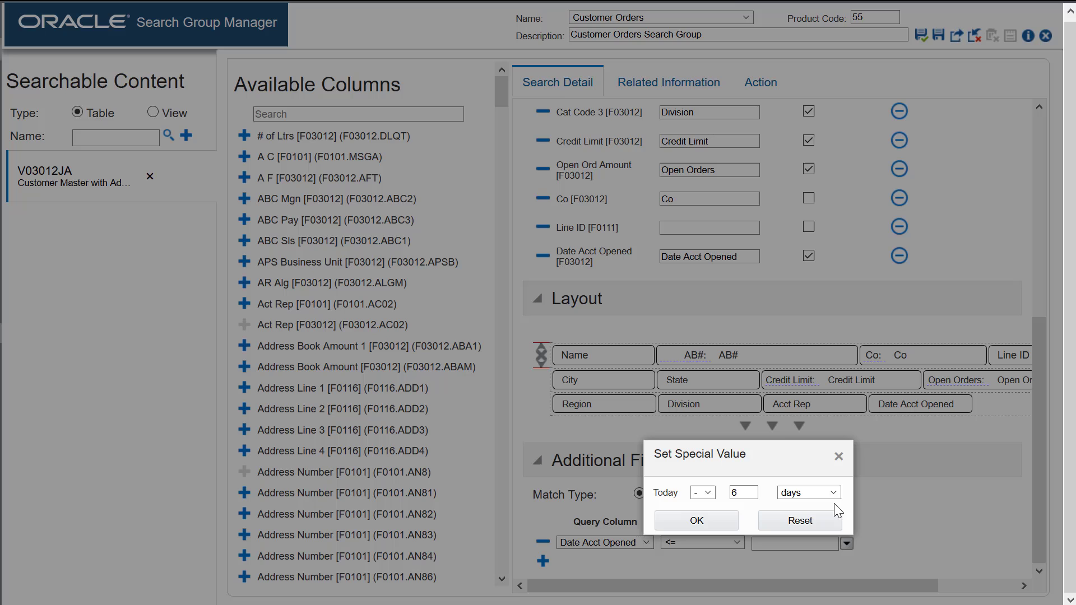
{"action": "left_click", "coordinate": [804, 523]}
{"action": "left_click", "coordinate": [711, 522]}
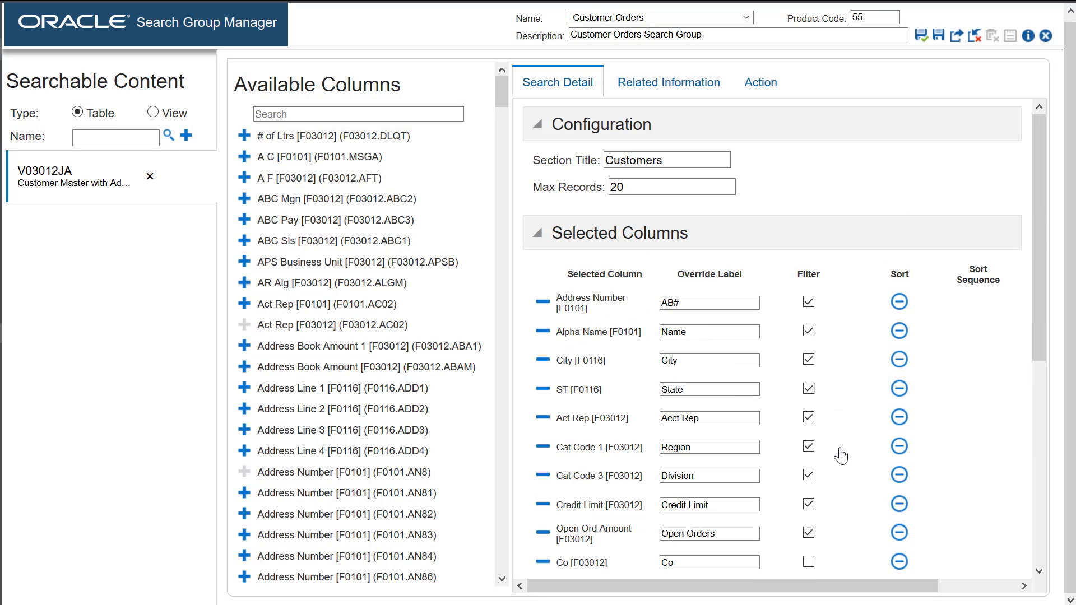
{"action": "left_click", "coordinate": [679, 90]}
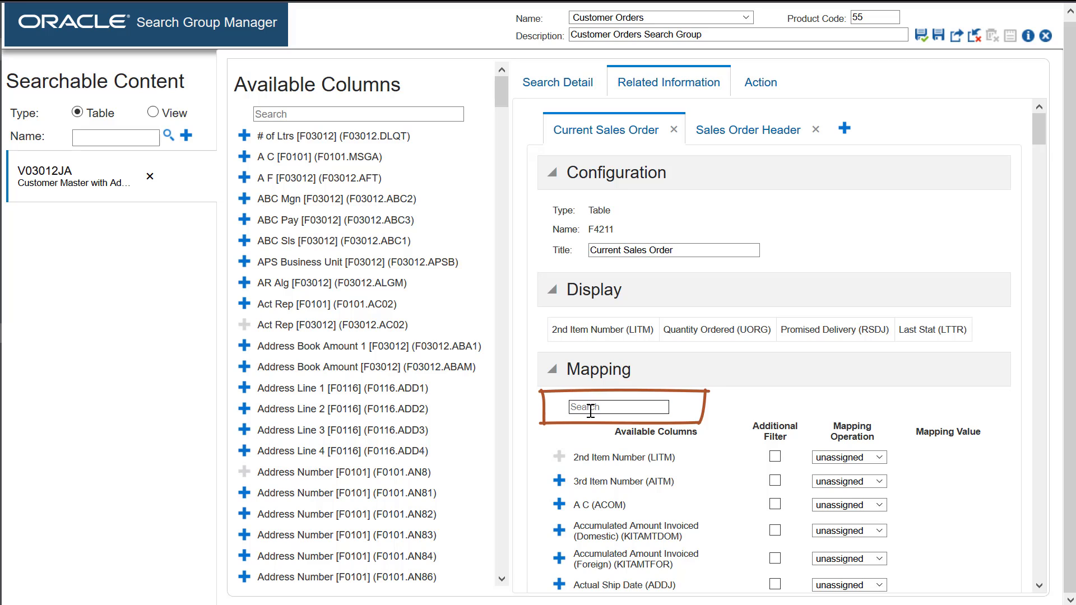
{"action": "type", "text": "address"}
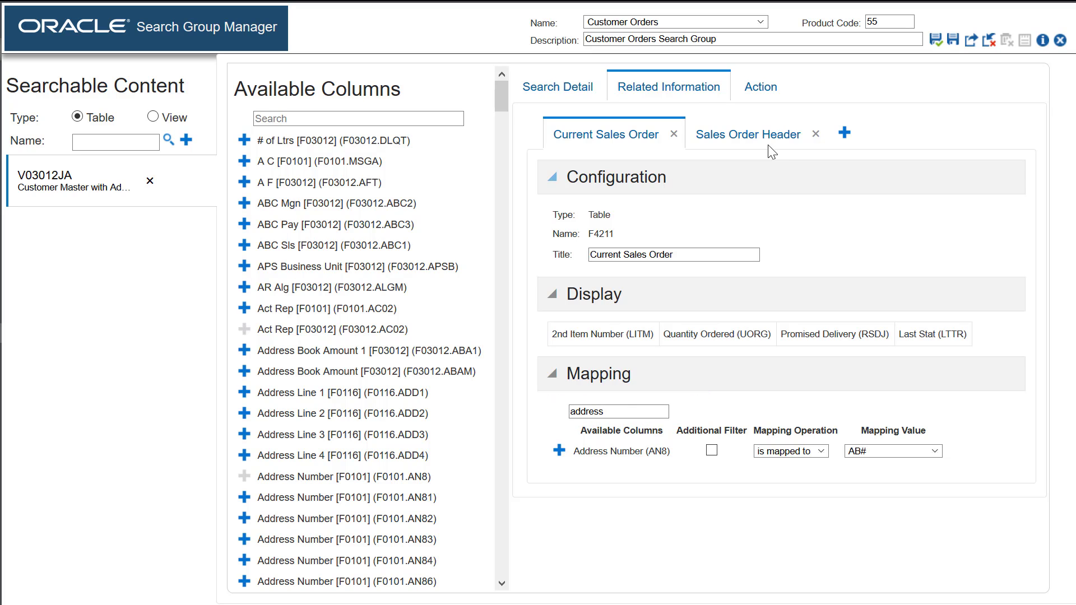
- Set the action's Personal Form to Customer Master Search and Query to Customer Search-Query, then save
{"action": "left_click", "coordinate": [763, 88]}
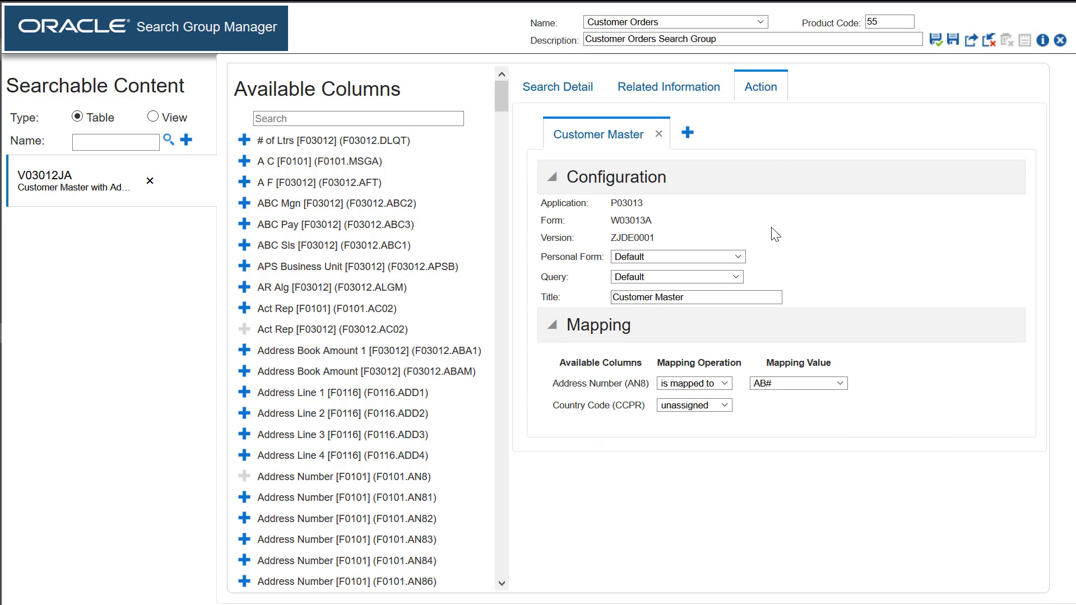
{"action": "left_click", "coordinate": [737, 257]}
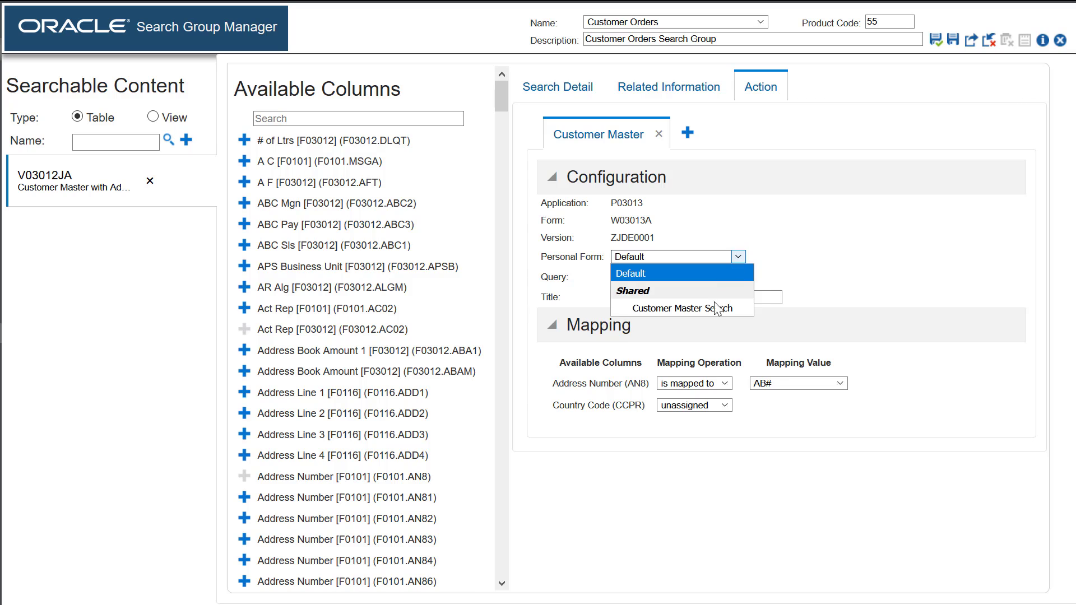
{"action": "left_click", "coordinate": [709, 309]}
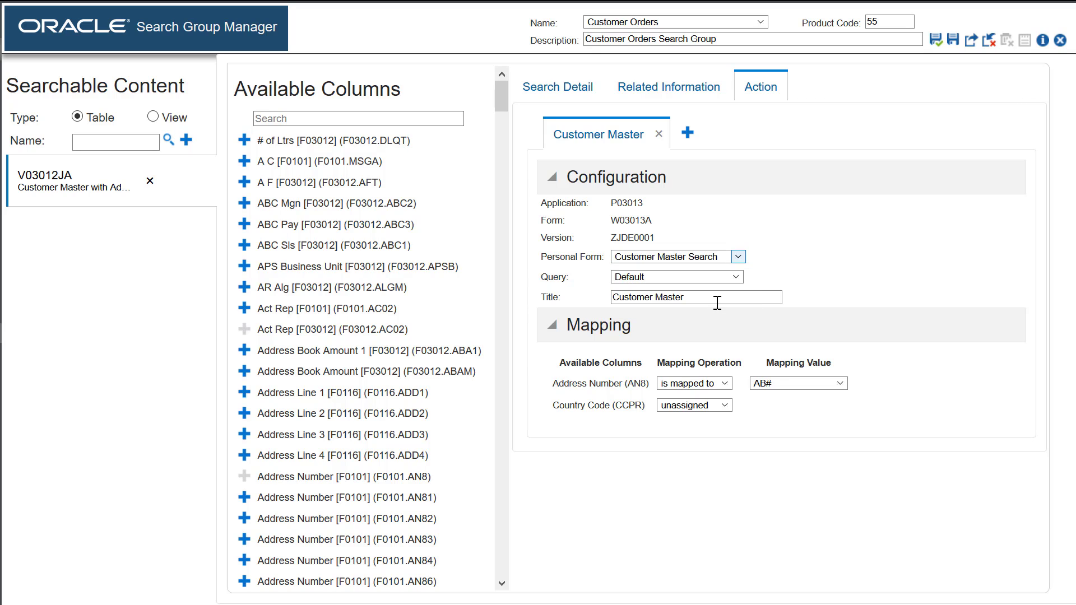
{"action": "left_click", "coordinate": [736, 276]}
{"action": "left_click", "coordinate": [703, 327]}
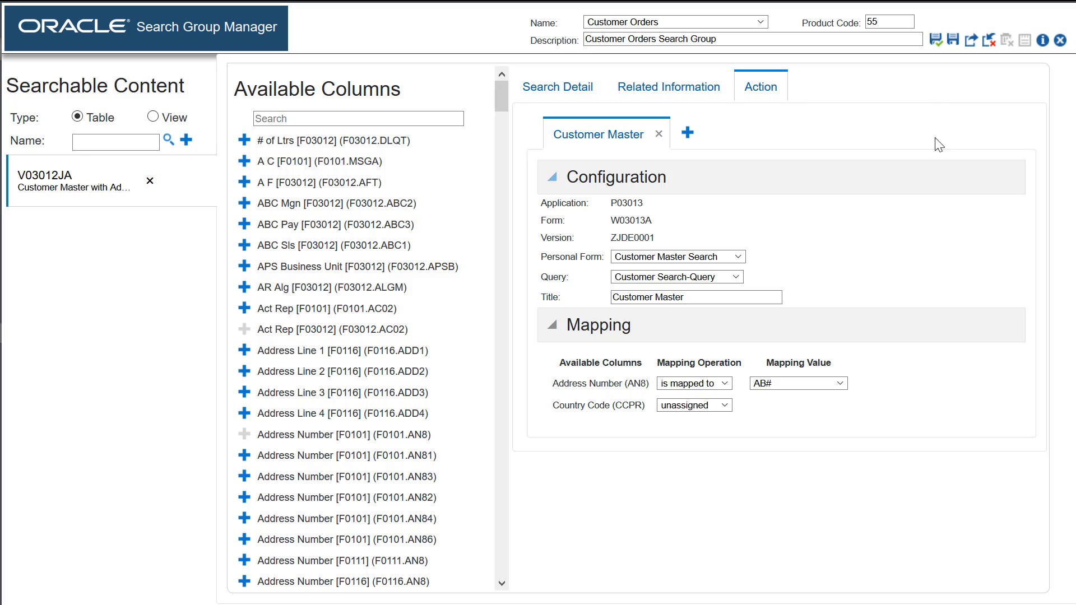
{"action": "left_click", "coordinate": [935, 42]}
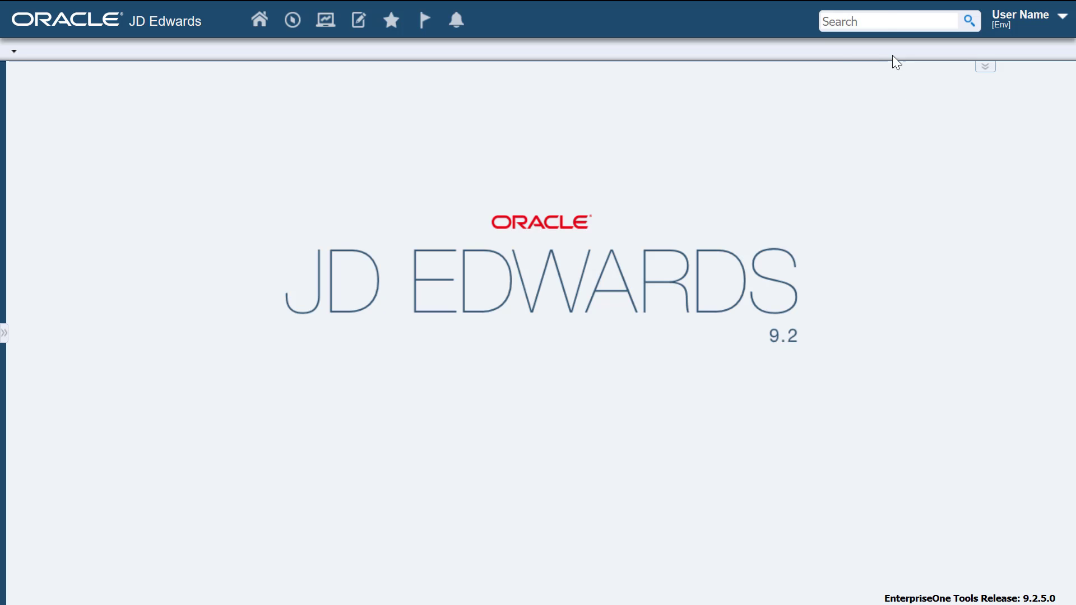
- Run an enterprise search through the Customer Orders group, changing the search term from 'a' to 'ny'
{"action": "left_click", "coordinate": [884, 20]}
{"action": "type", "text": "a"}
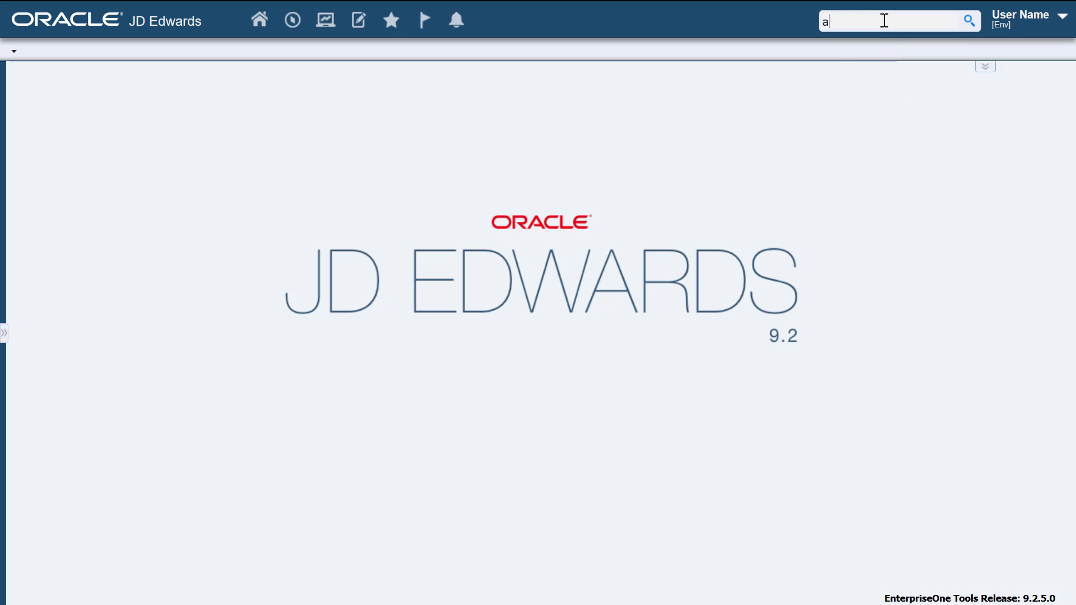
{"action": "left_click", "coordinate": [867, 458]}
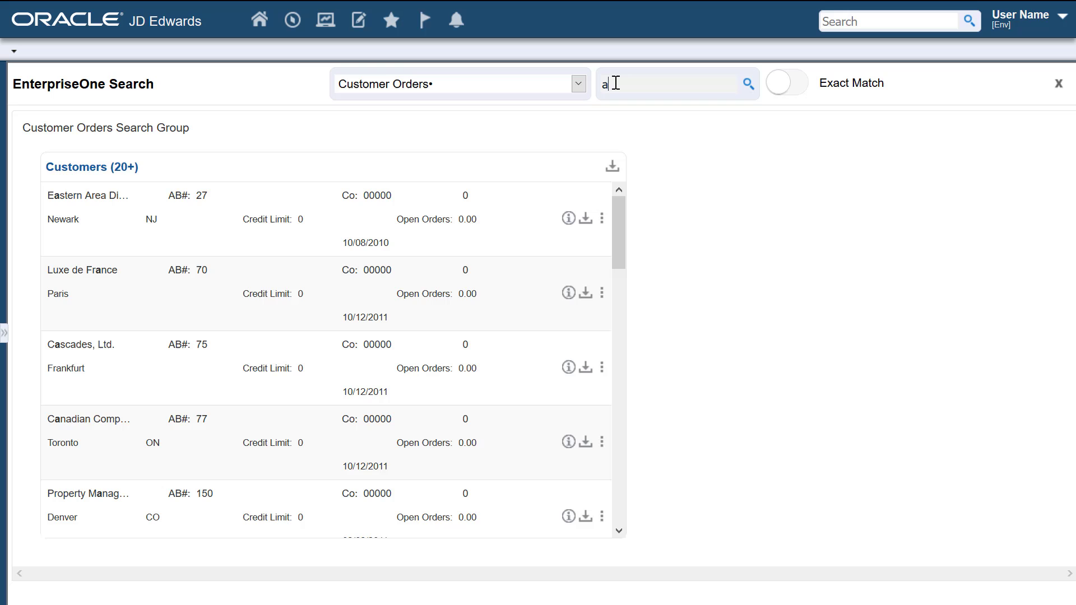
{"action": "key", "text": "BackSpace"}
{"action": "type", "text": "ny"}
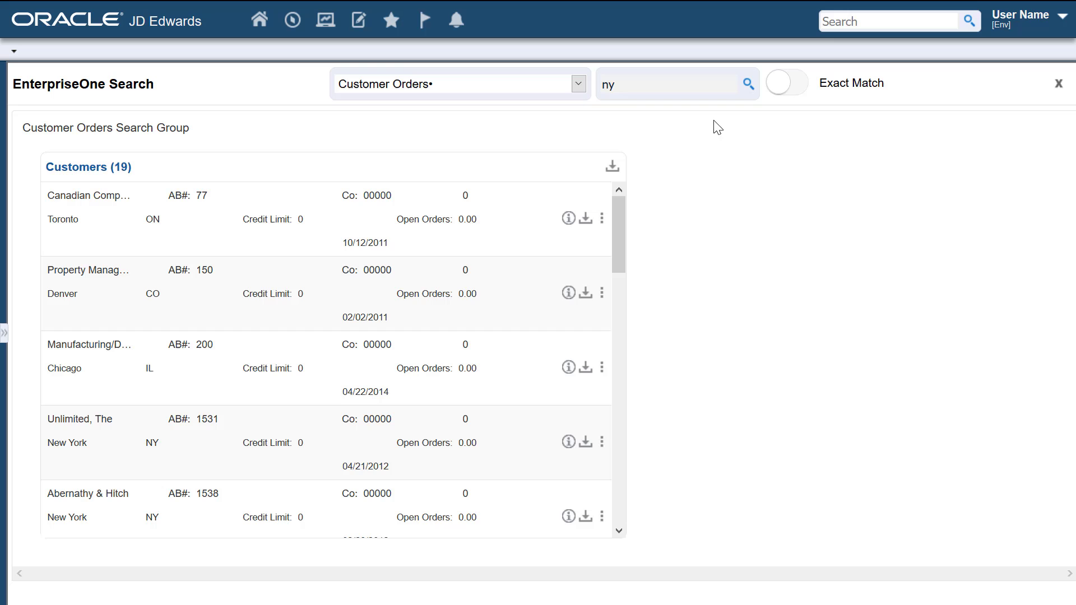
- Turn on Exact Match so the 'ny' search shows only the 12 NY customers
{"action": "left_click", "coordinate": [802, 85]}
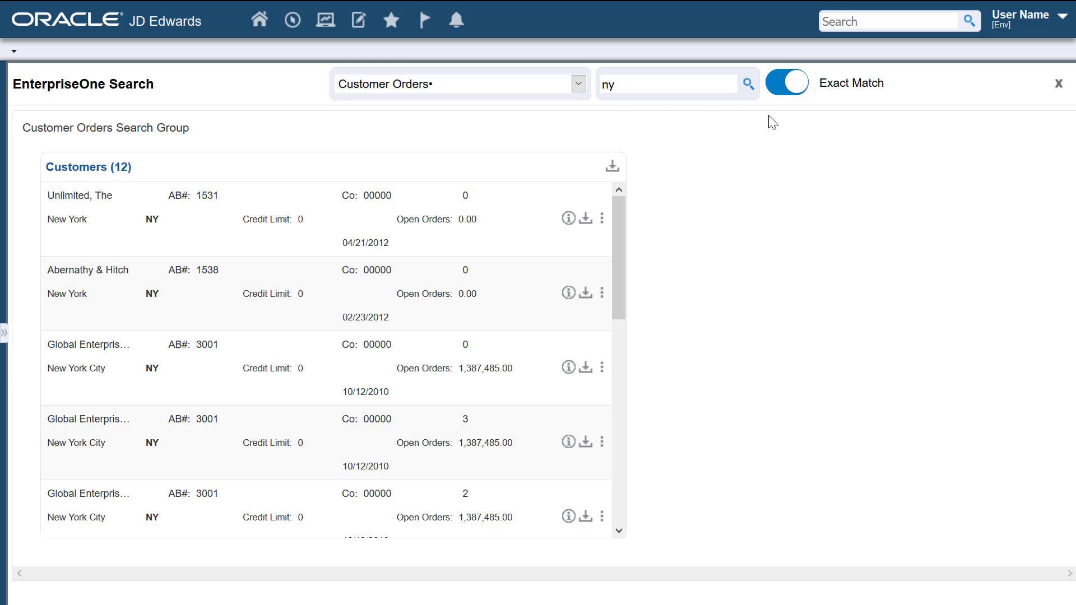
- Export the current page of customer results to Customer Orders-Customers.csv
{"action": "left_click", "coordinate": [616, 173]}
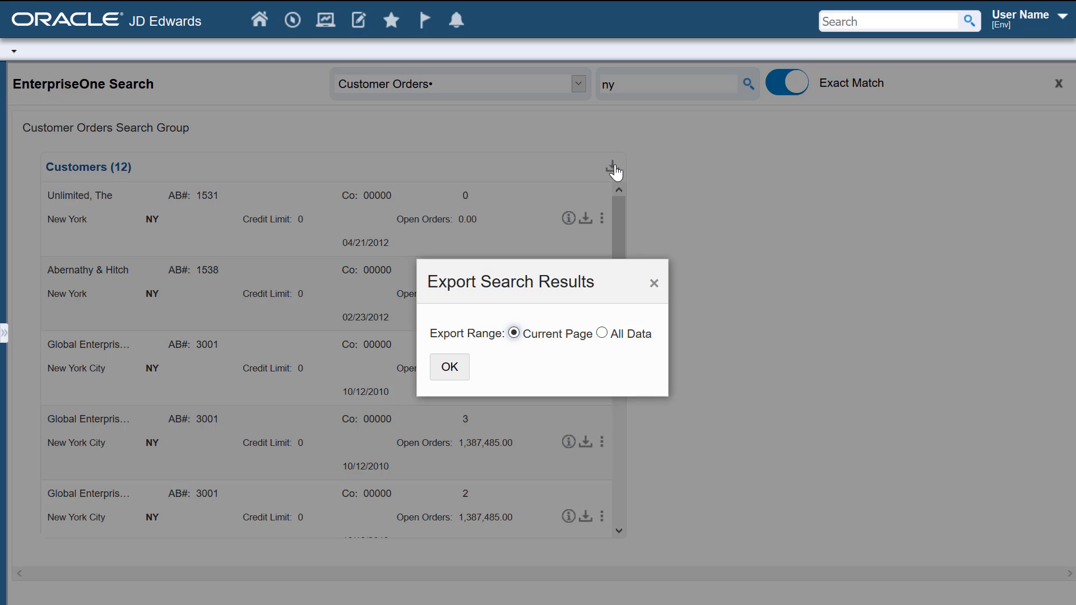
{"action": "left_click", "coordinate": [449, 371]}
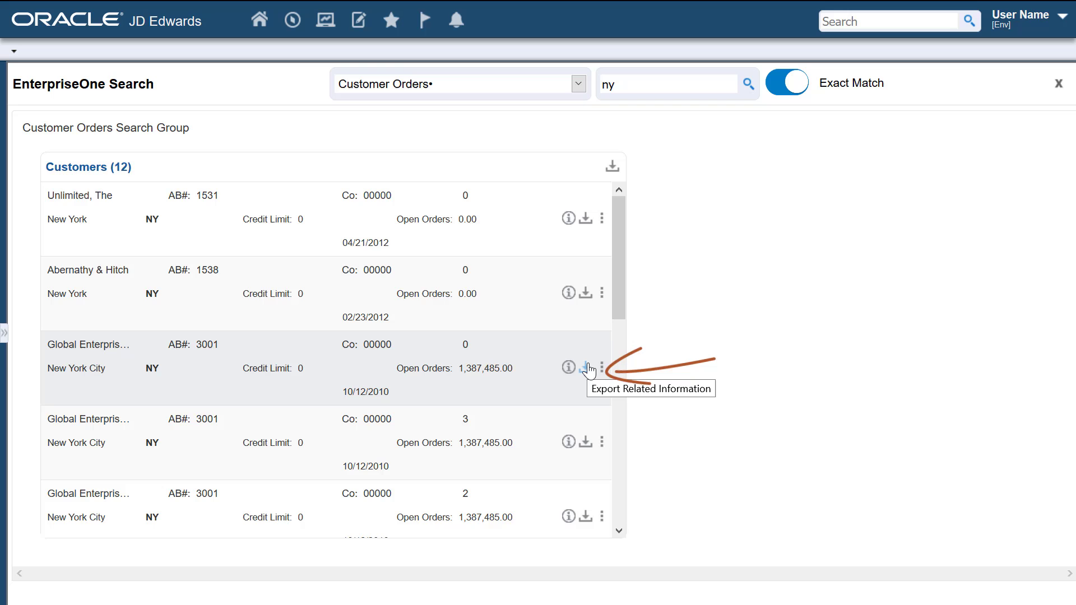
- Export all related Current Sales Order information for the third customer to Customer Orders-Customers1.csv
{"action": "left_click", "coordinate": [586, 368]}
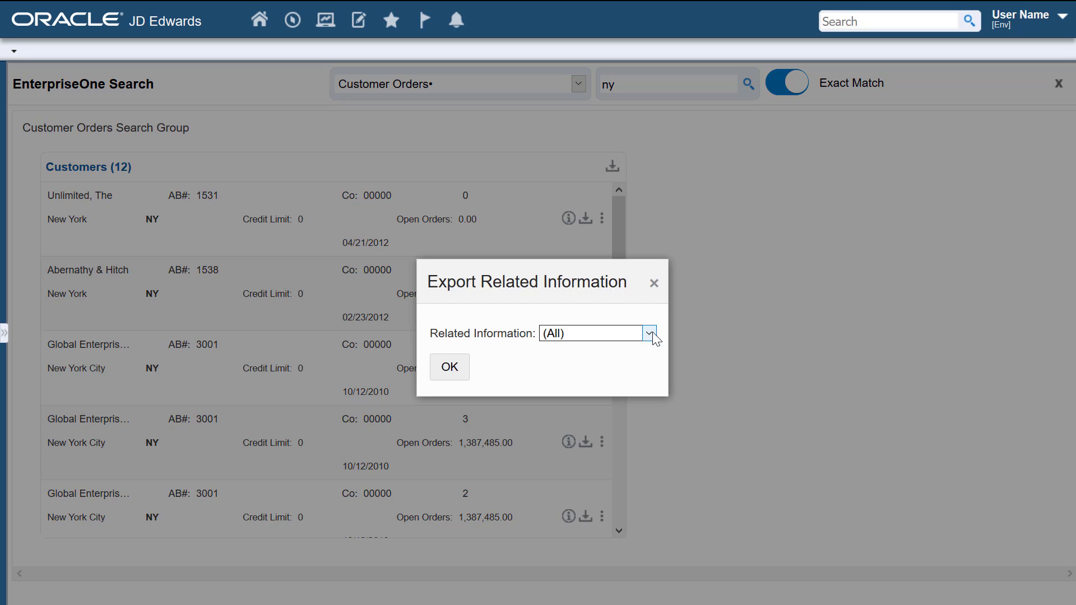
{"action": "left_click", "coordinate": [650, 334]}
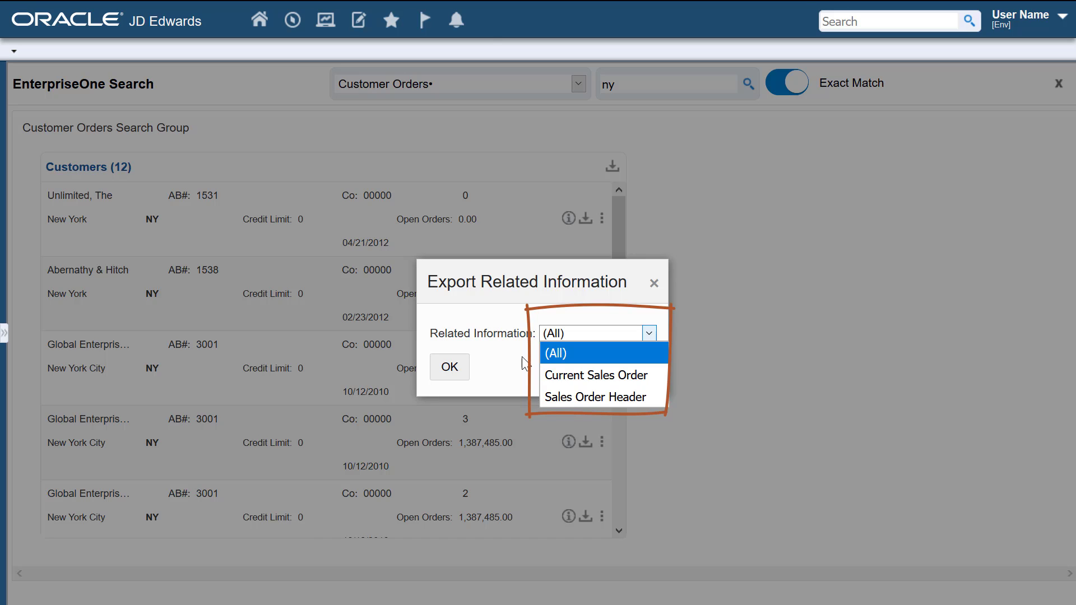
{"action": "left_click", "coordinate": [507, 374]}
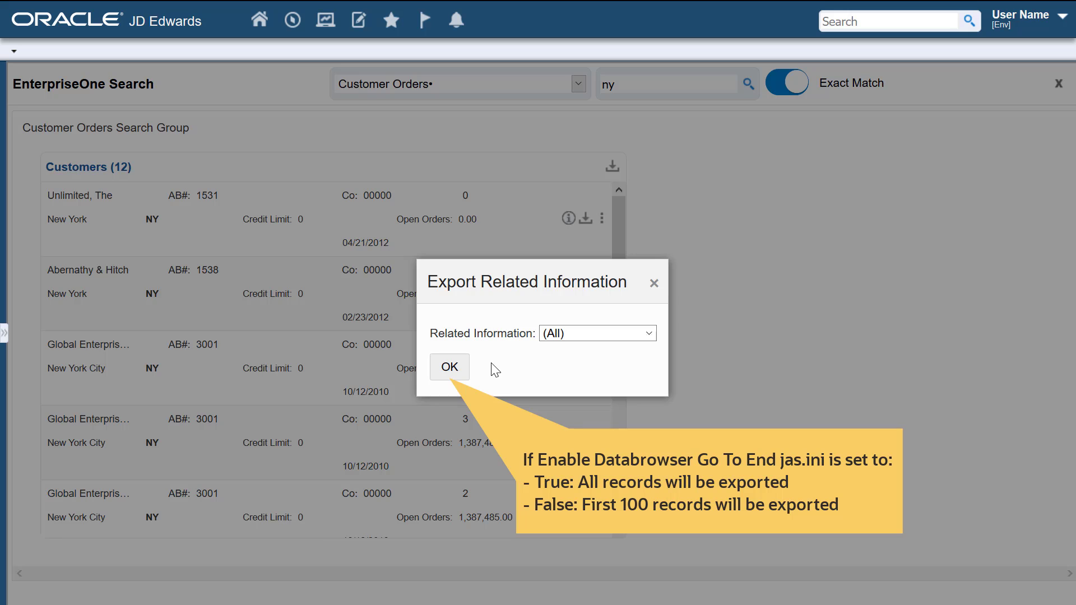
{"action": "left_click", "coordinate": [456, 365]}
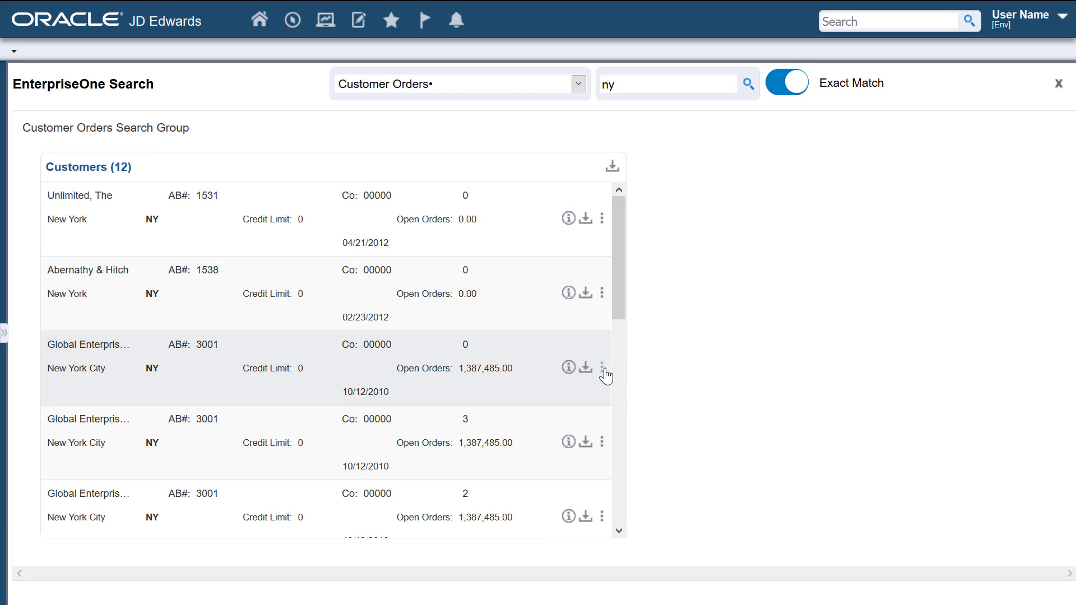
- Run the Customer Master action from the third customer's row menu
{"action": "left_click", "coordinate": [601, 370]}
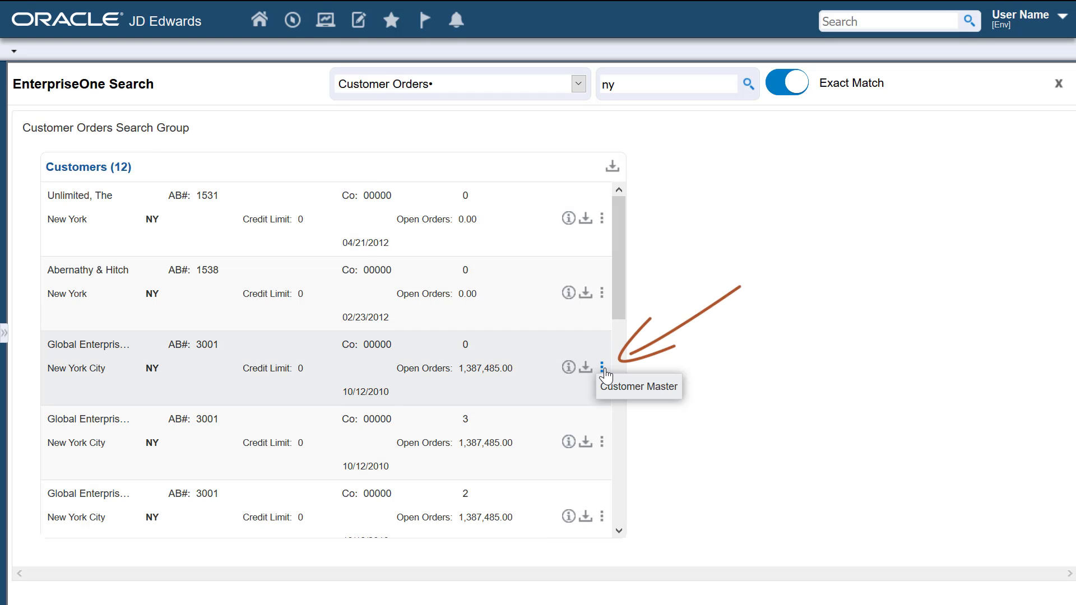
{"action": "left_click", "coordinate": [608, 367]}
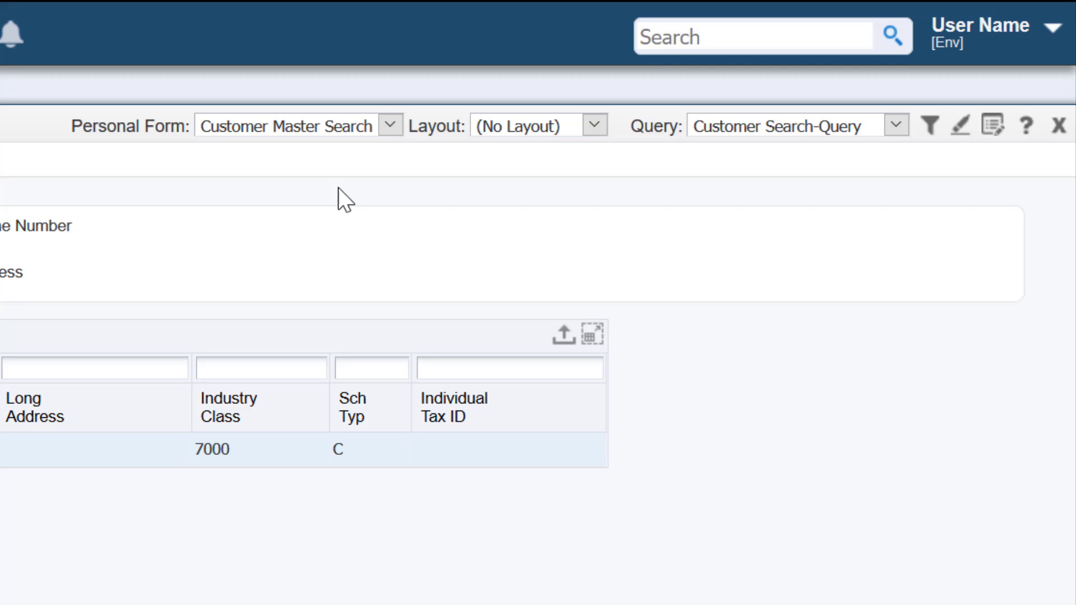